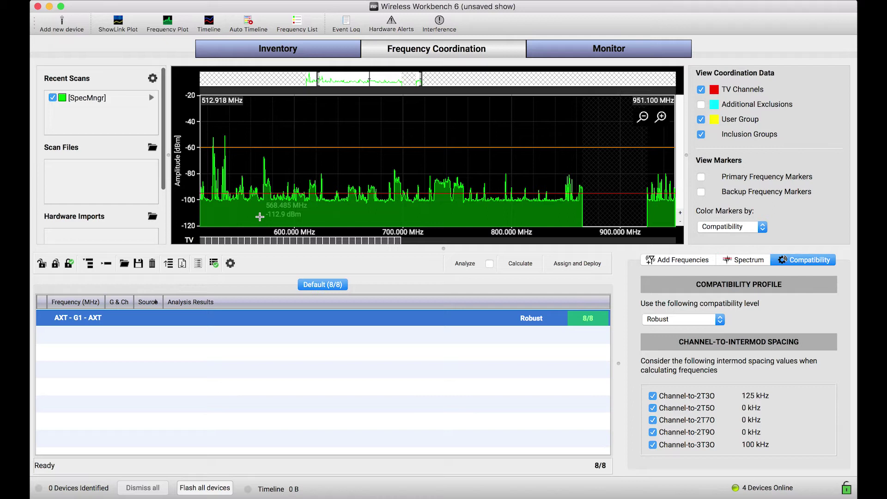
scroll(259, 217, up, 2)
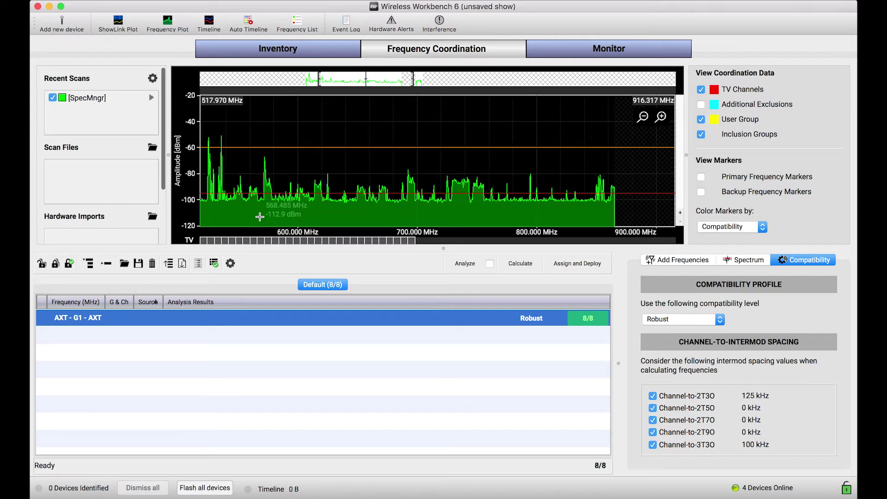
- Narrow the spectrum view to about 478–840 MHz and uncheck the SpecMngr scan
drag(259, 216, 319, 214)
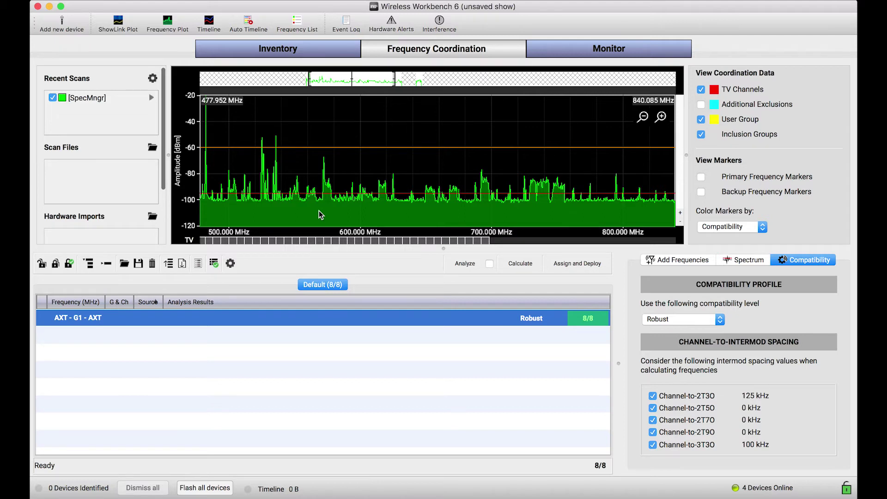
scroll(365, 169, down, 2)
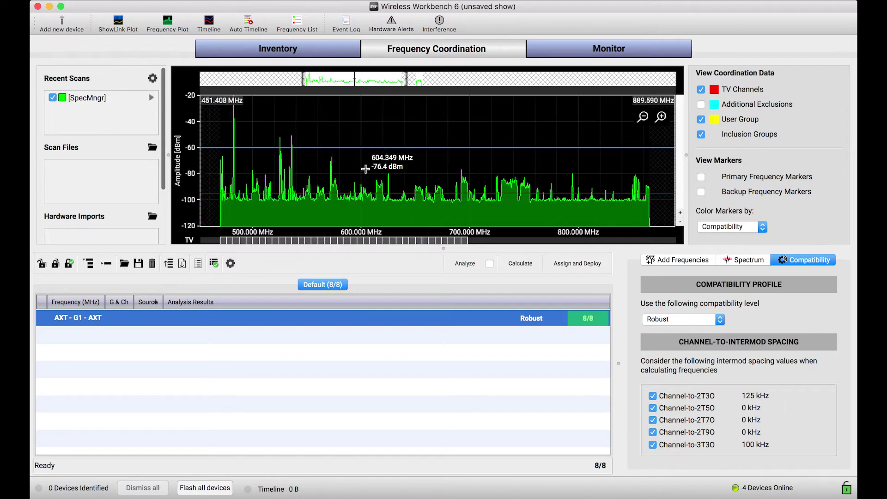
scroll(368, 206, up, 2)
scroll(405, 208, down, 2)
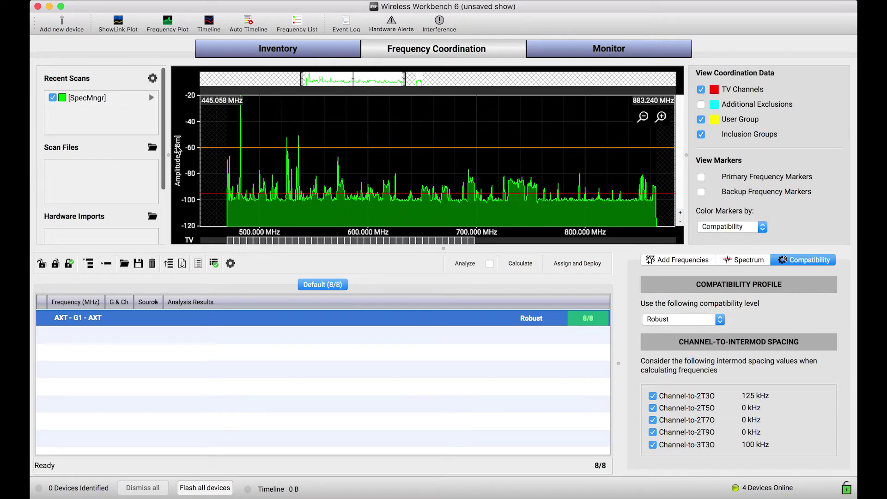
click(52, 99)
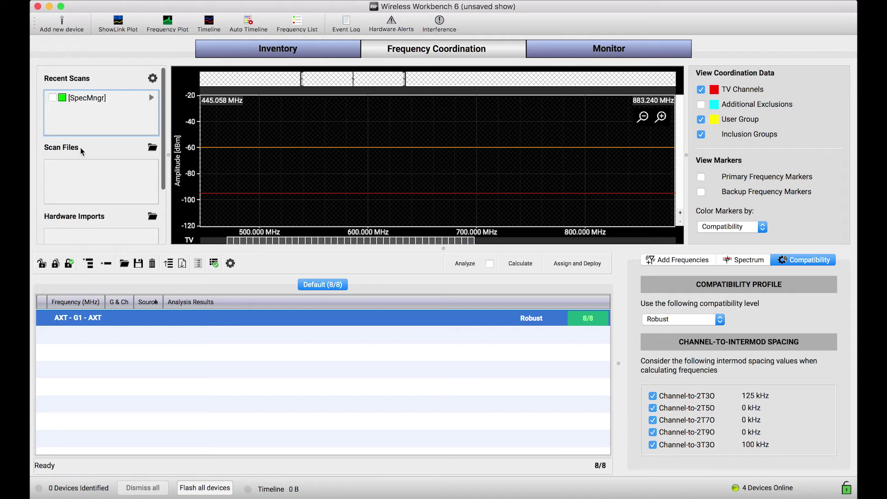
click(152, 148)
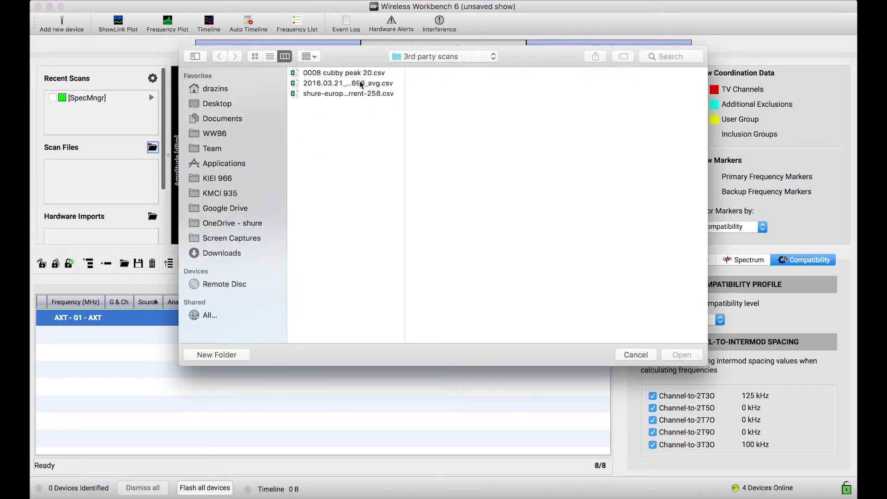
- Step through the 3rd party CSV scans and Quick Look the 2016 averaged file
click(374, 74)
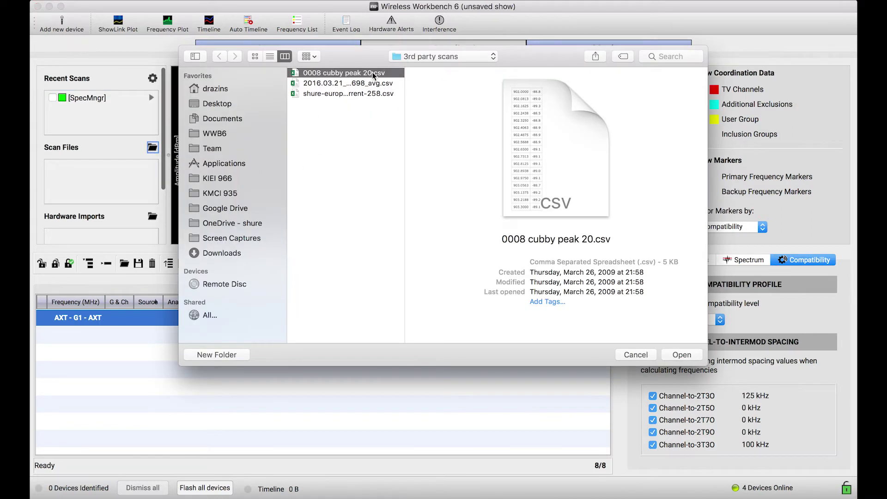
key(Down)
key(Down)
key(Up)
key(Up)
key(Down)
key(Up)
key(Down)
key(Down)
key(Up)
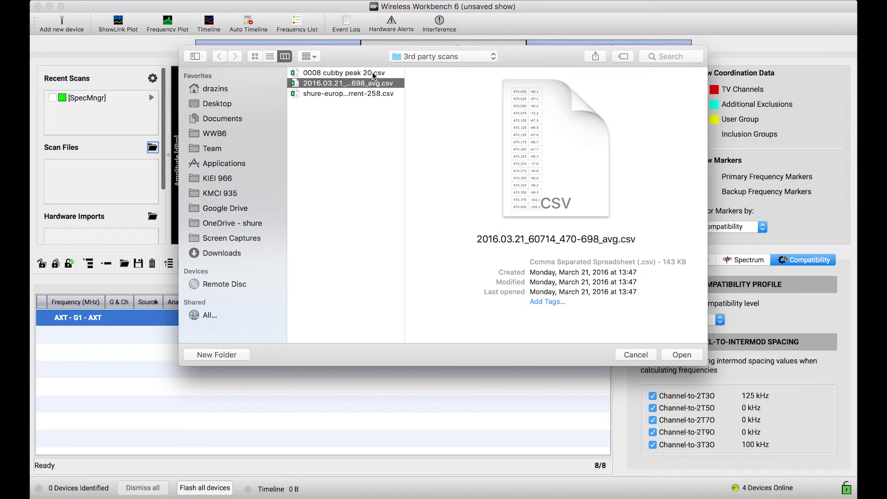
key(space)
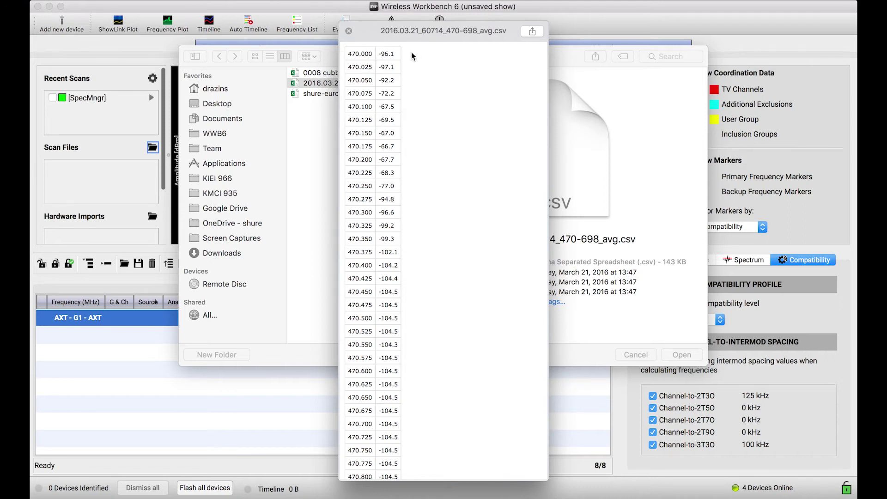
scroll(381, 235, down, 3)
scroll(380, 234, up, 3)
- Close the Quick Look preview and select 0008 cubby peak 20.csv in the dialog
key(space)
click(334, 75)
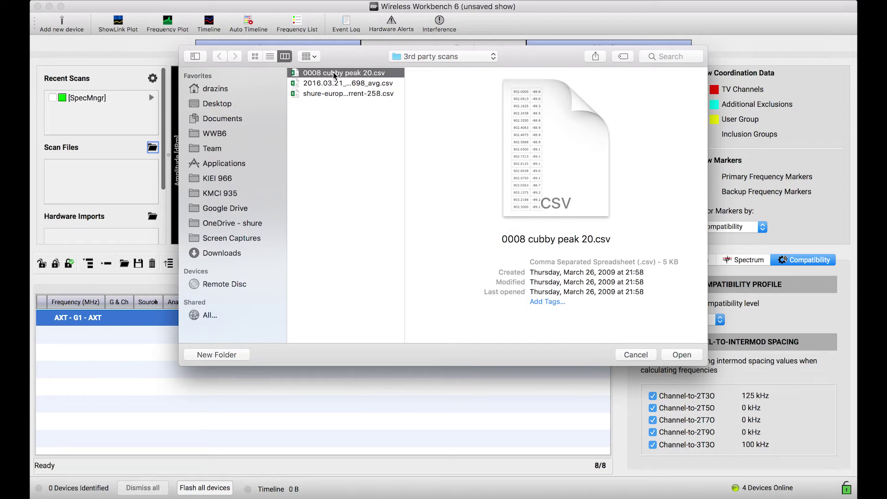
- Load the 2016.03.21 averaged CSV, then toggle Additional Exclusions on and back off
double_click(339, 83)
mouse_move(304, 215)
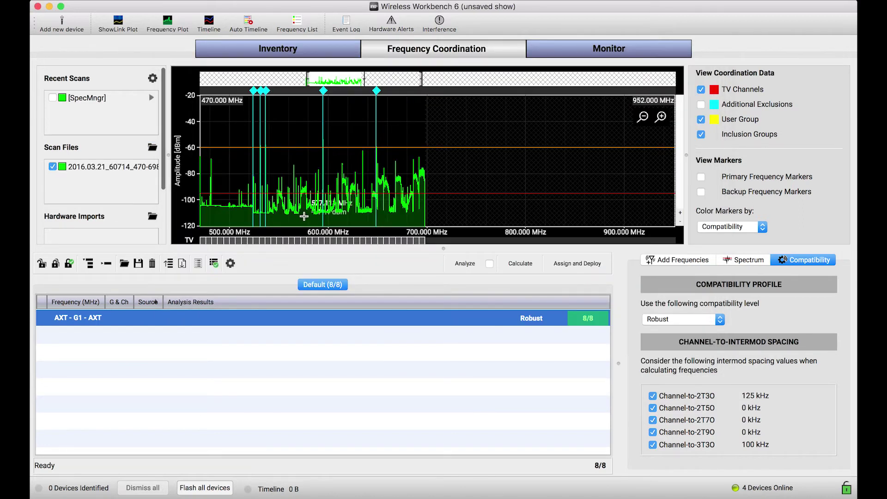
scroll(333, 206, up, 2)
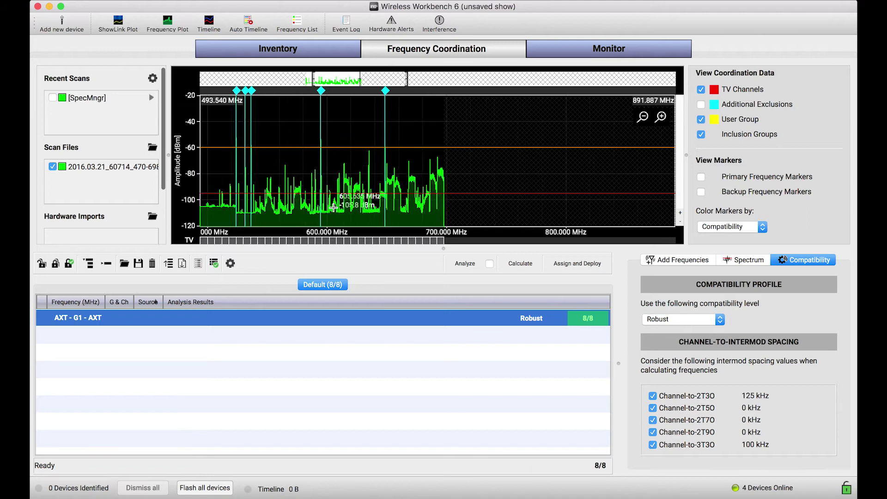
scroll(333, 205, up, 2)
scroll(333, 205, up, 1)
scroll(334, 205, left, 2)
scroll(333, 205, left, 3)
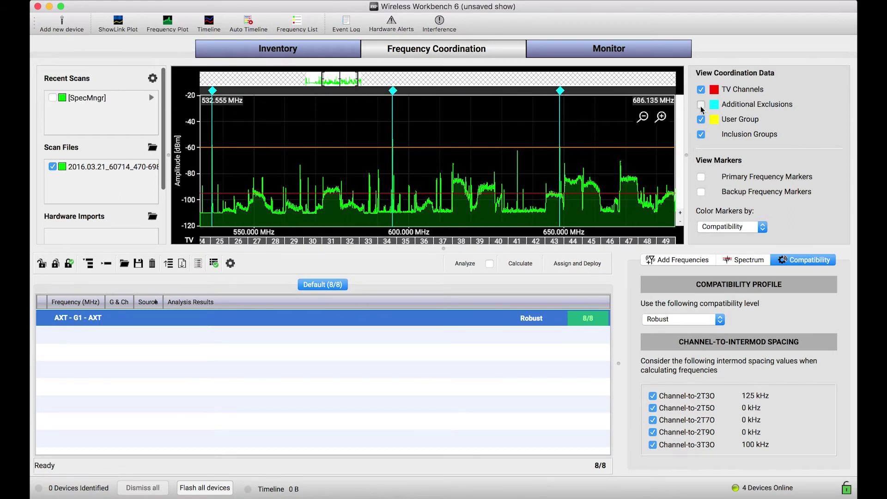
click(700, 105)
click(701, 104)
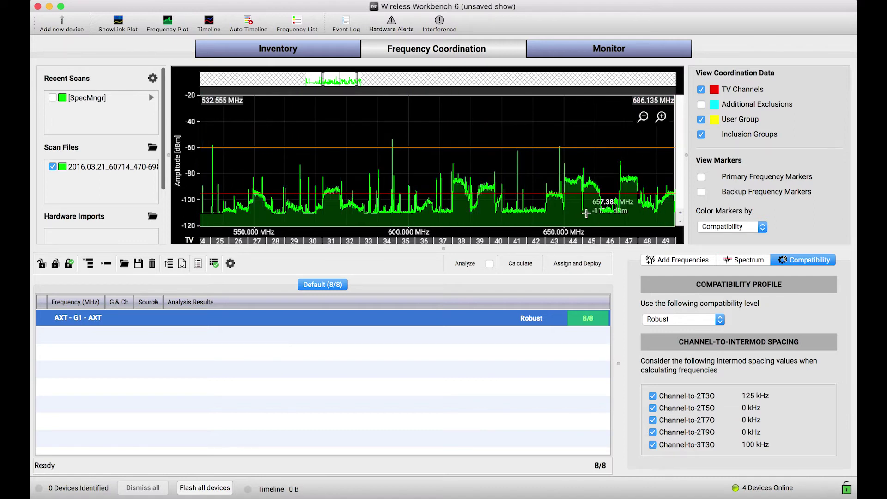
scroll(575, 218, right, 1)
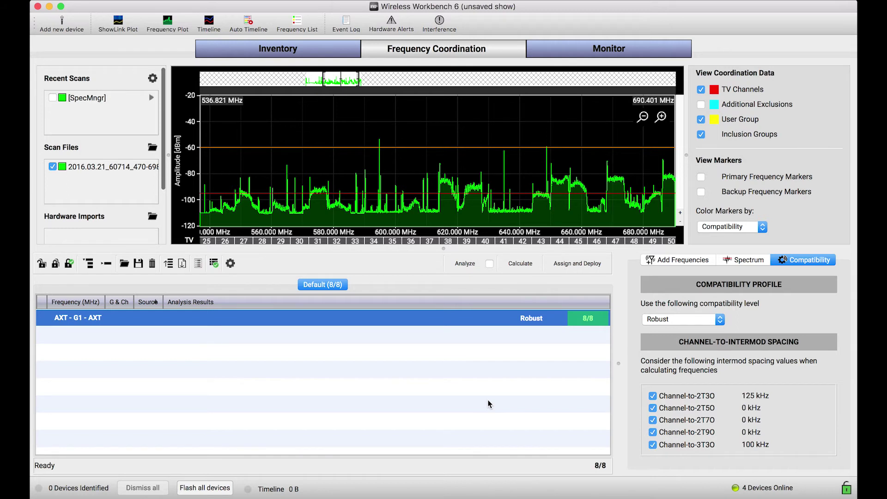
- Exit full screen and inspect Excel's frequency column A and amplitude column B, cells A1–B2 and A3
key(ctrl+Left)
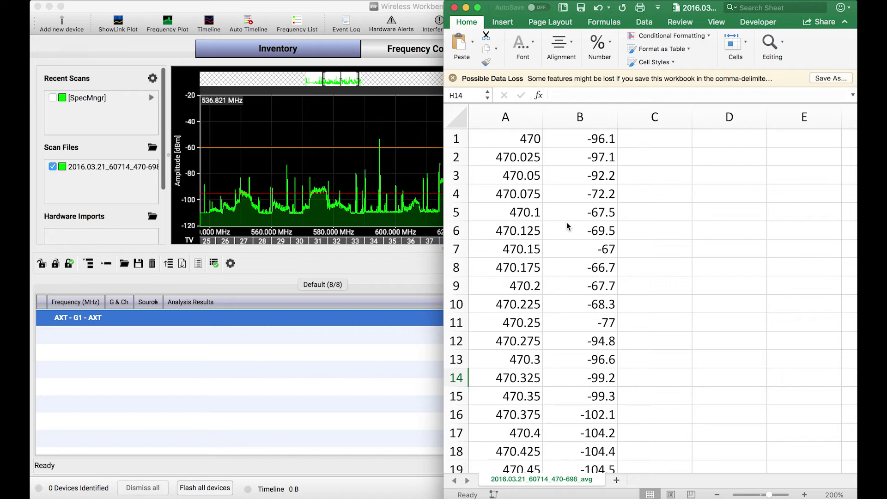
scroll(566, 222, right, 1)
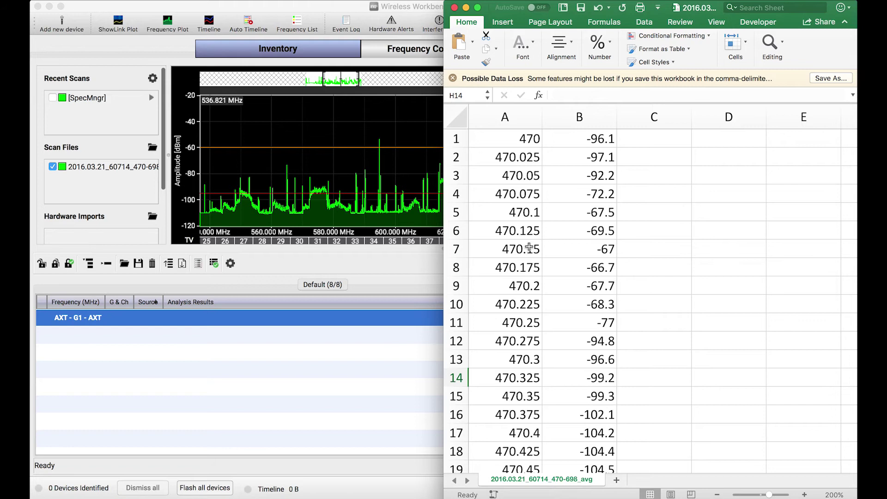
scroll(579, 233, down, 2)
scroll(579, 233, up, 2)
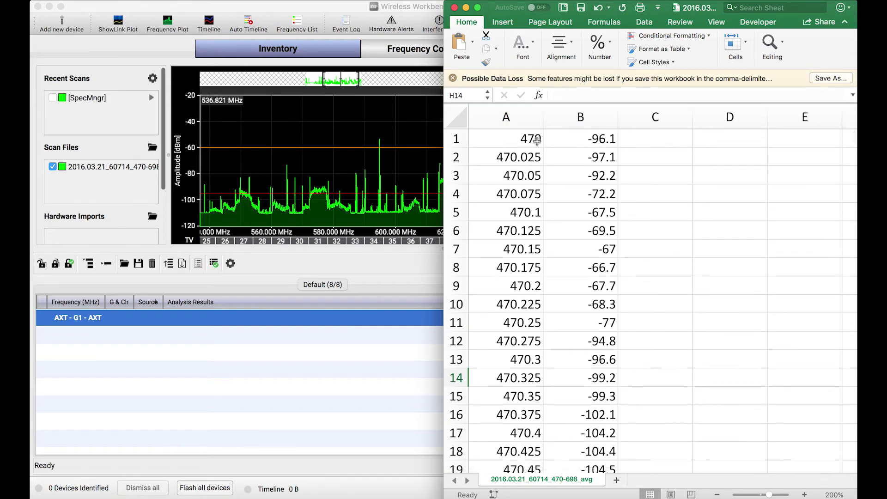
click(513, 142)
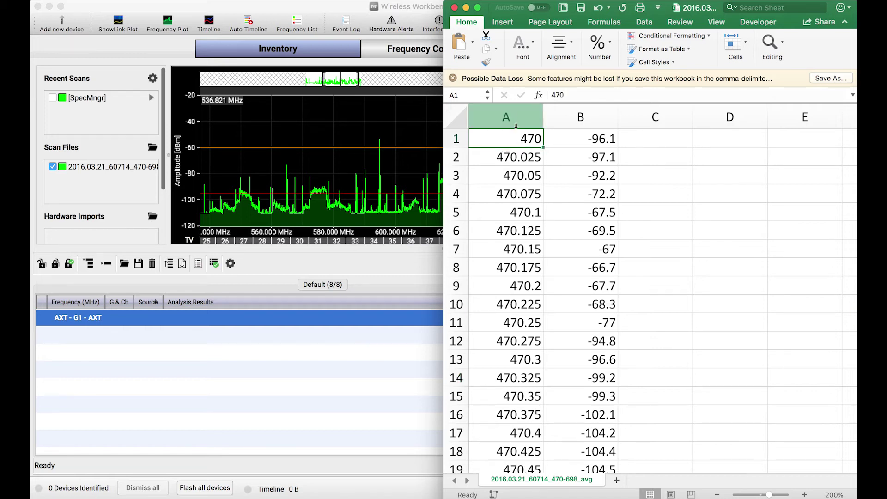
click(519, 123)
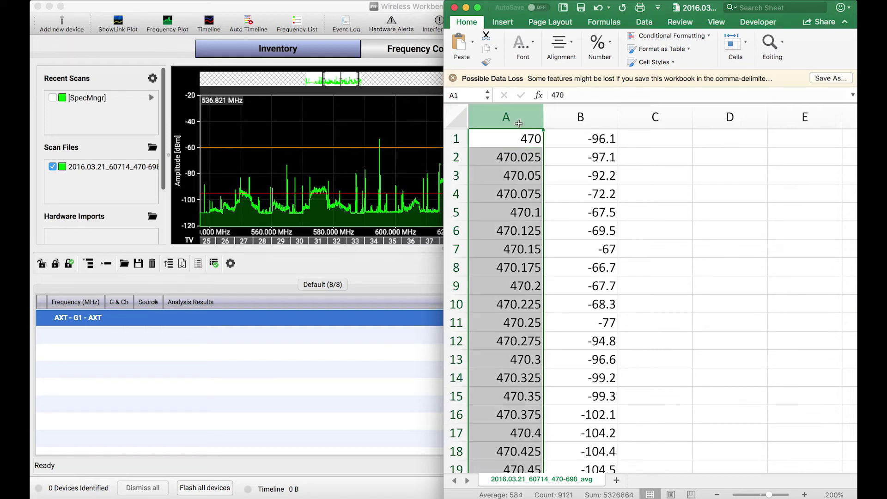
click(585, 119)
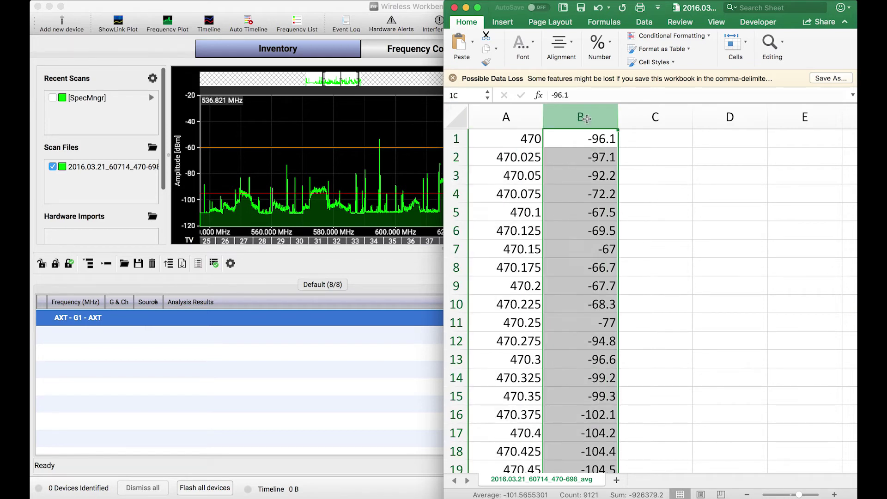
click(527, 141)
click(563, 143)
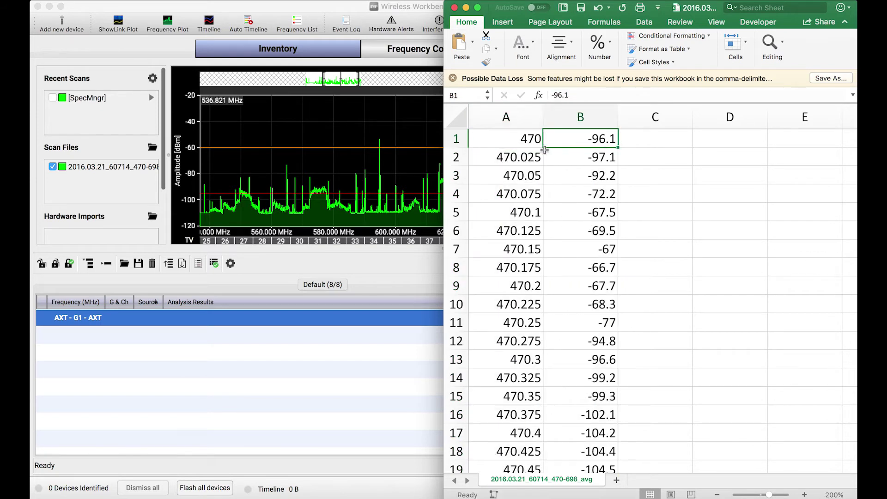
click(538, 159)
click(610, 158)
click(528, 176)
click(567, 177)
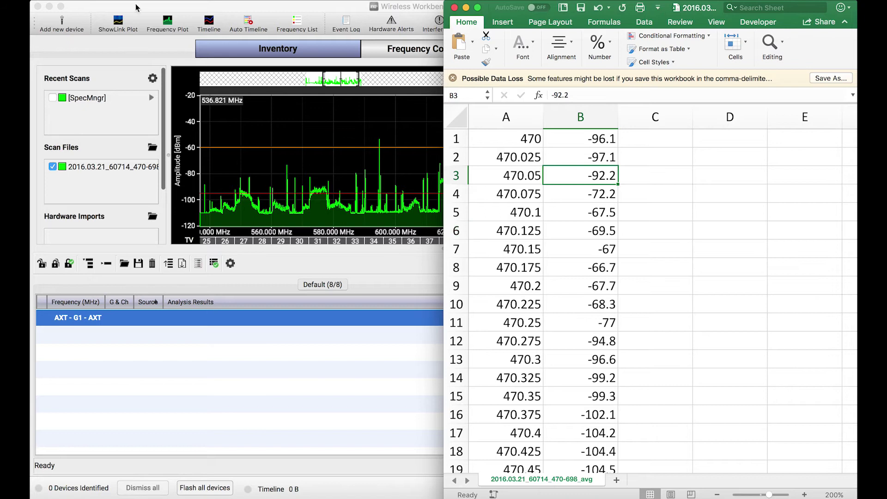
click(94, 1)
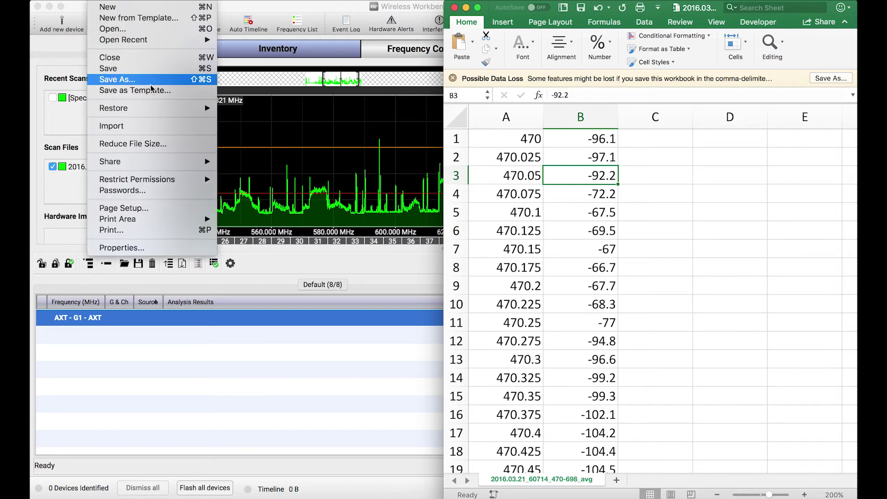
click(220, 104)
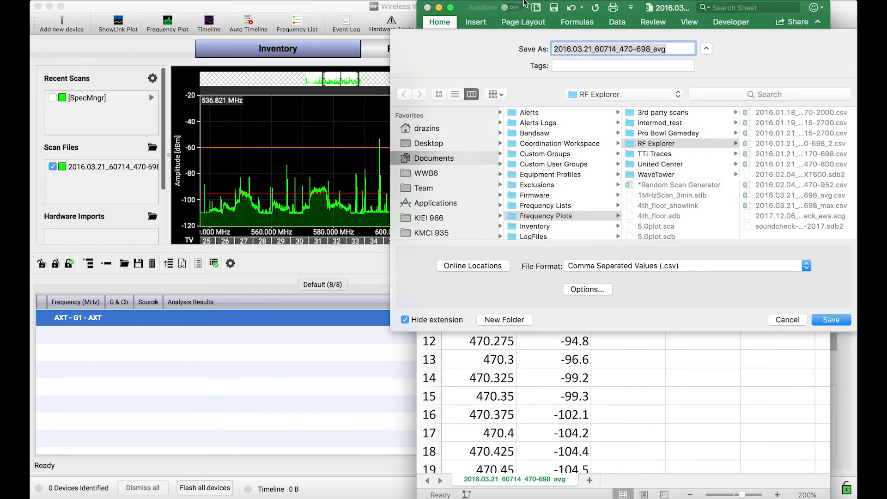
drag(515, 6, 415, 5)
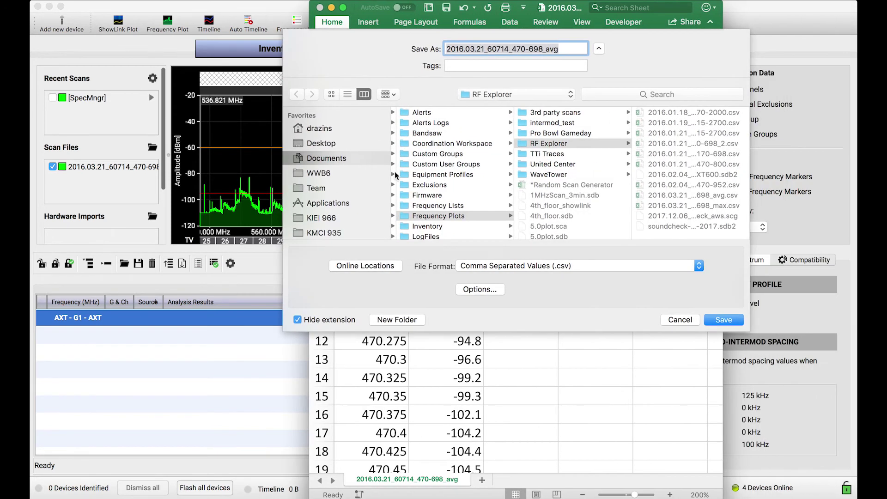
click(504, 269)
click(675, 320)
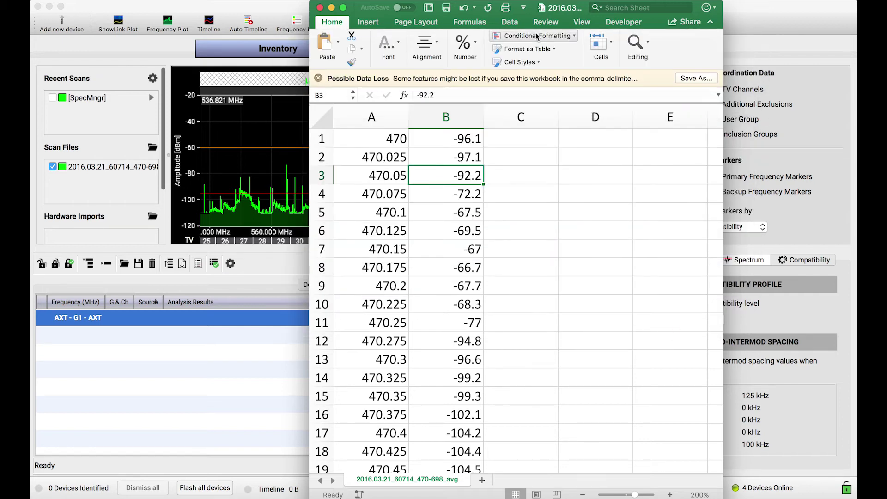
- Move Excel right, select cells C5 and A1, then return to Wireless Workbench
drag(570, 9, 668, 10)
drag(611, 10, 645, 9)
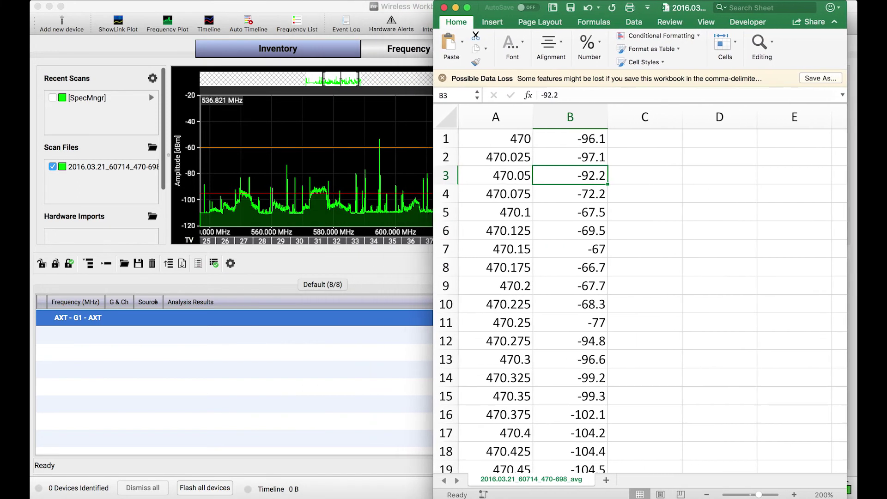
click(641, 203)
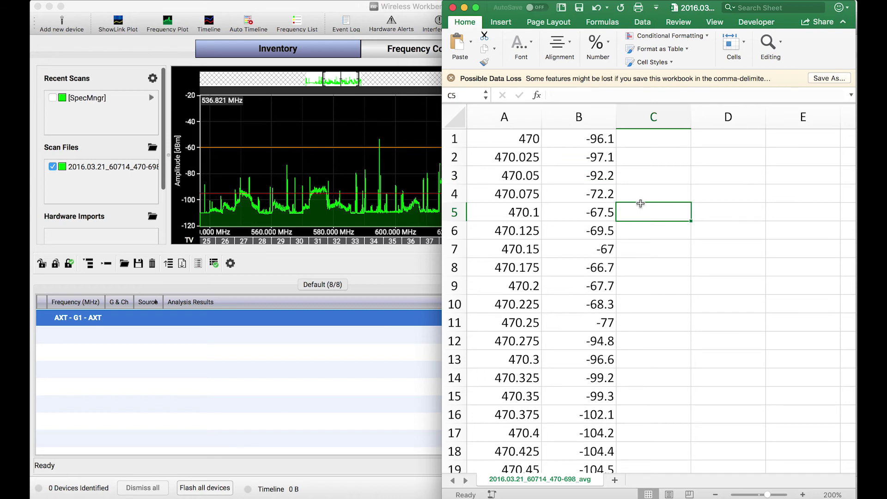
click(495, 146)
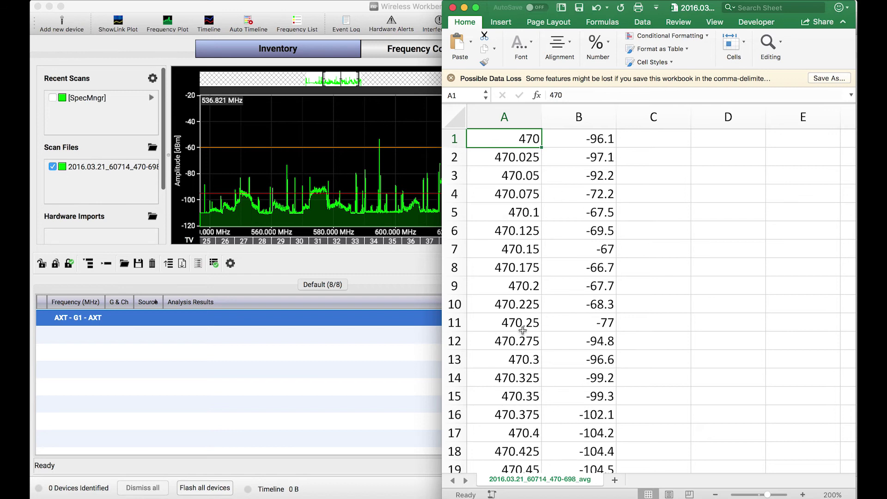
scroll(592, 348, down, 1)
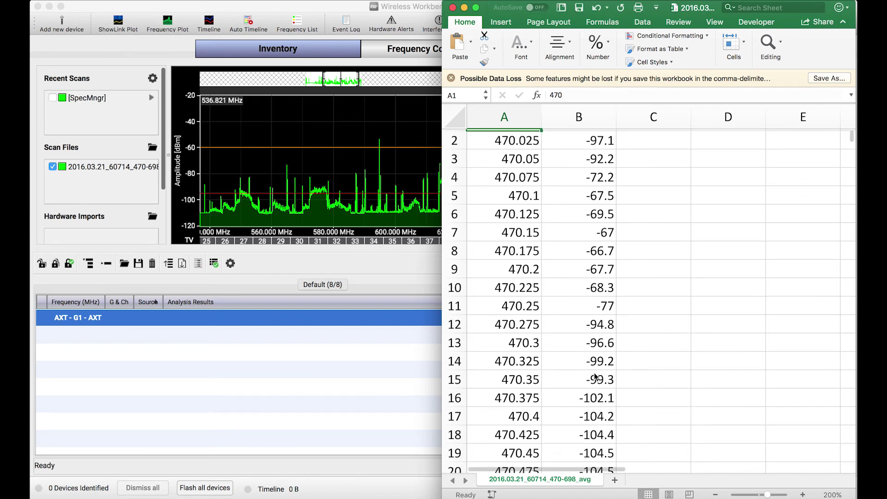
scroll(592, 374, down, 4)
scroll(592, 374, down, 6)
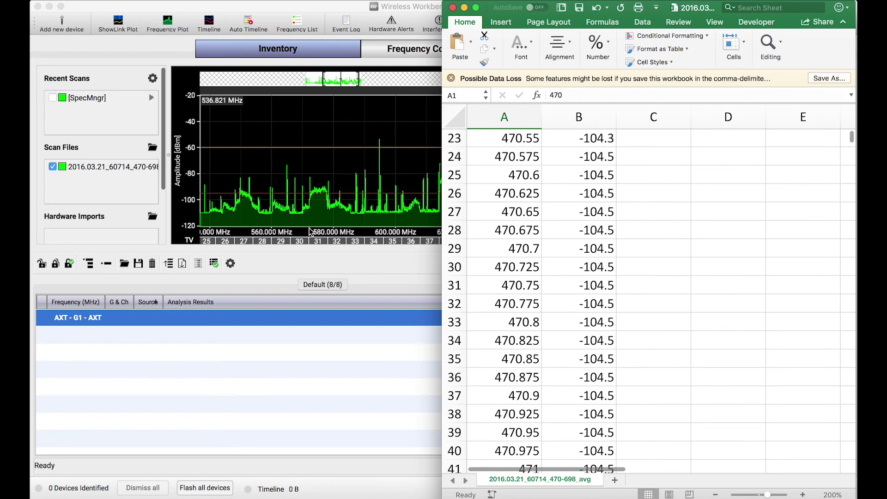
click(149, 201)
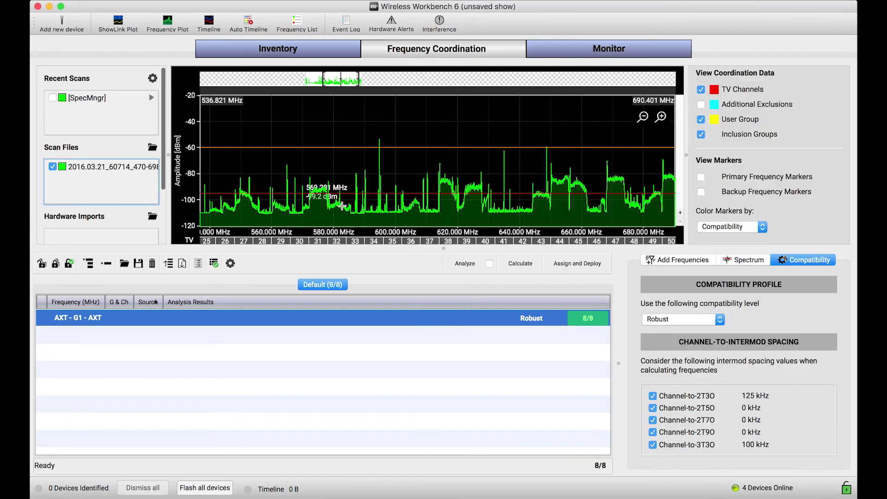
scroll(424, 216, up, 1)
scroll(424, 216, up, 1)
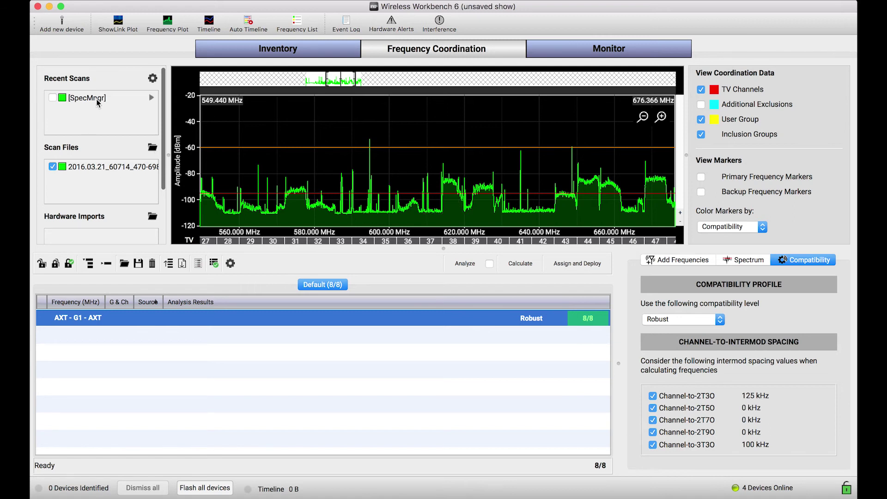
- Swap the scan file trace for the SpecMngr trace and recolour SpecMngr cyan
click(52, 166)
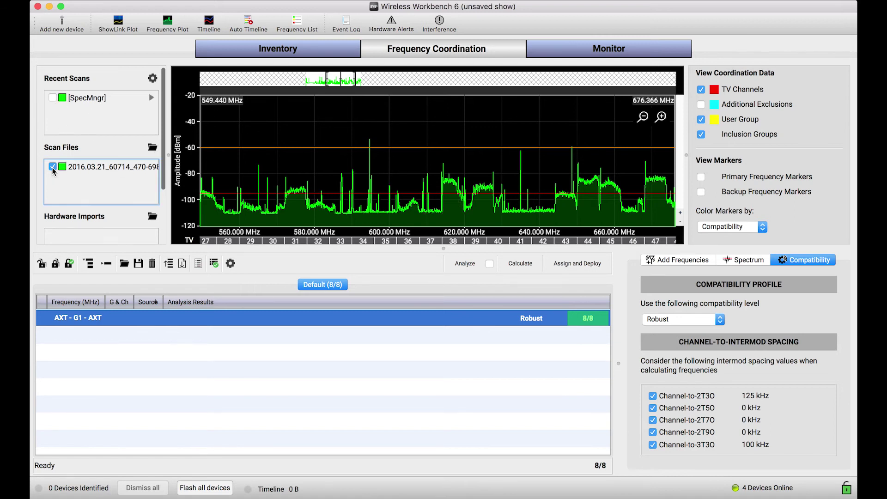
click(53, 98)
right_click(62, 99)
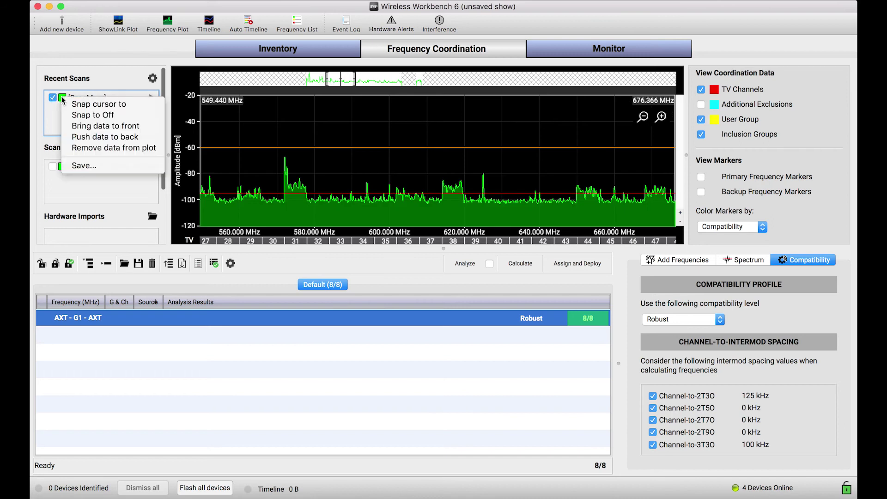
click(63, 99)
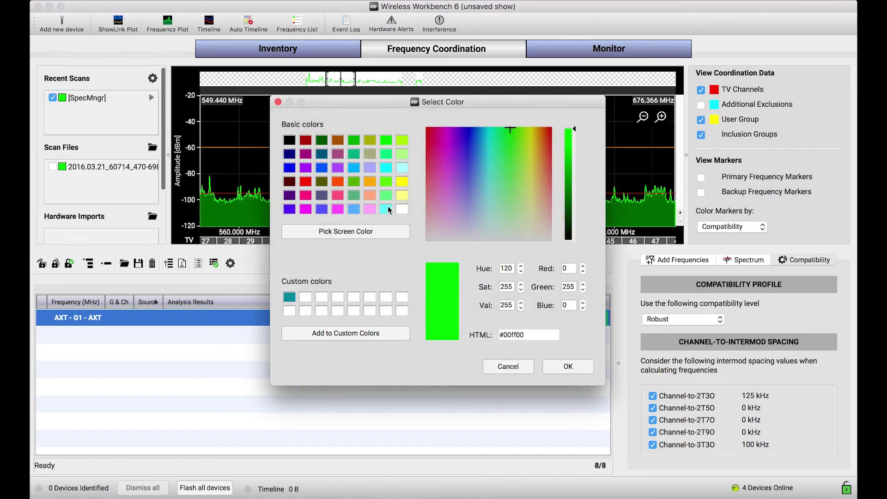
click(390, 209)
click(567, 366)
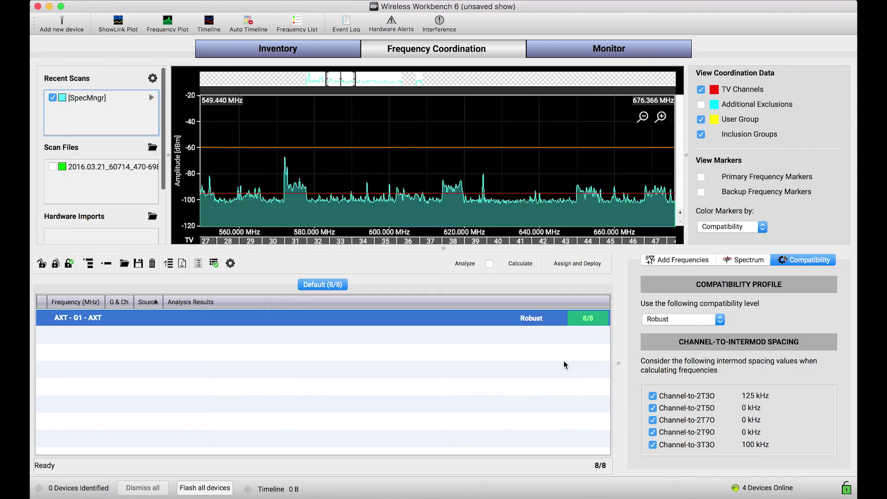
right_click(98, 102)
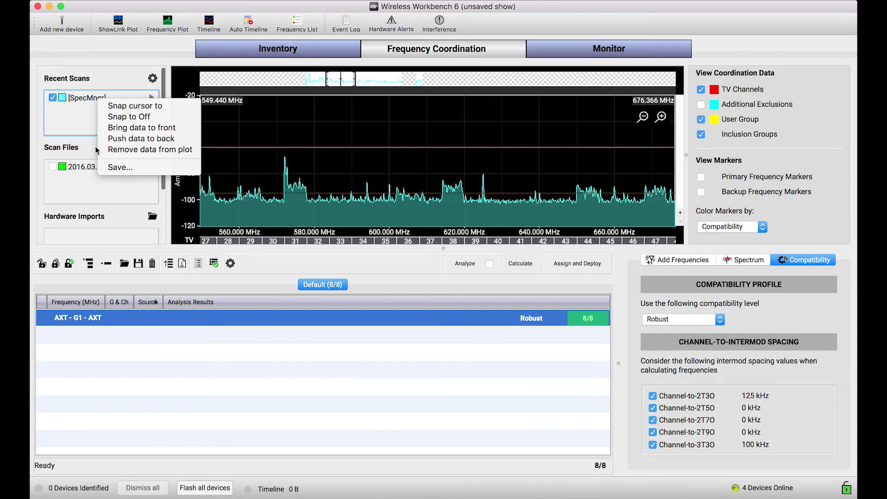
click(100, 191)
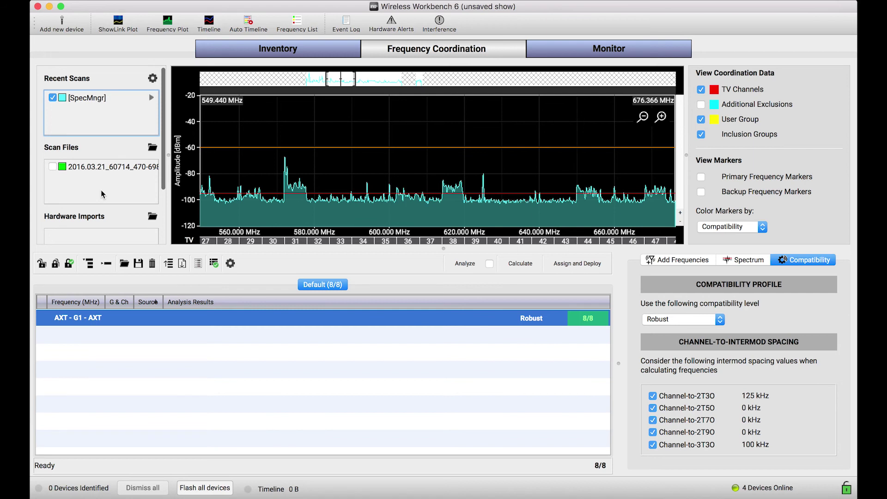
click(52, 98)
click(153, 149)
click(444, 56)
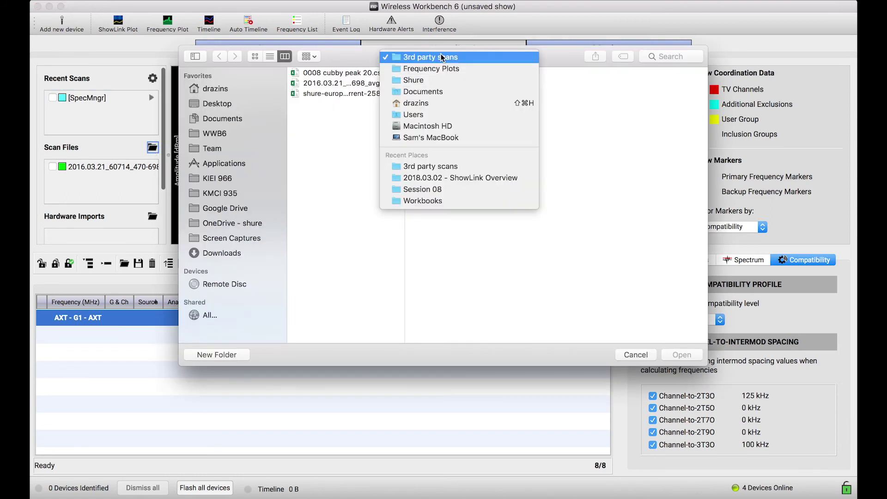
click(430, 70)
scroll(591, 259, down, 2)
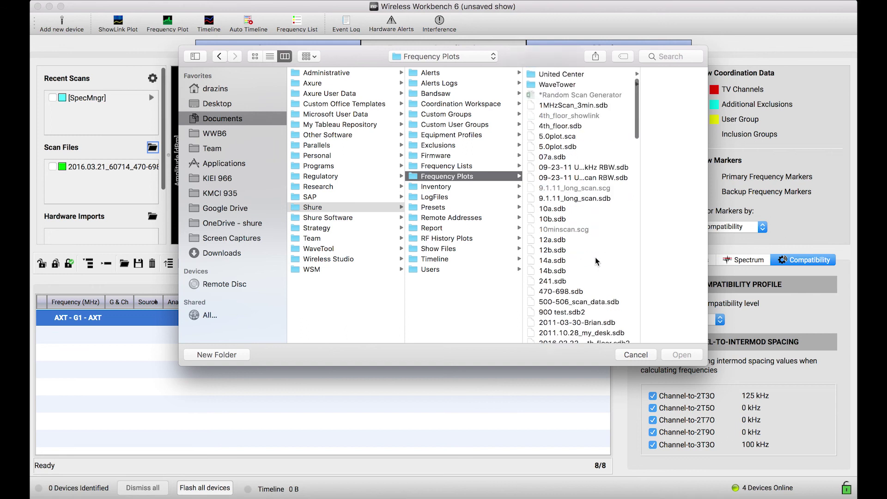
scroll(591, 259, down, 5)
scroll(591, 259, down, 5)
scroll(591, 259, down, 1)
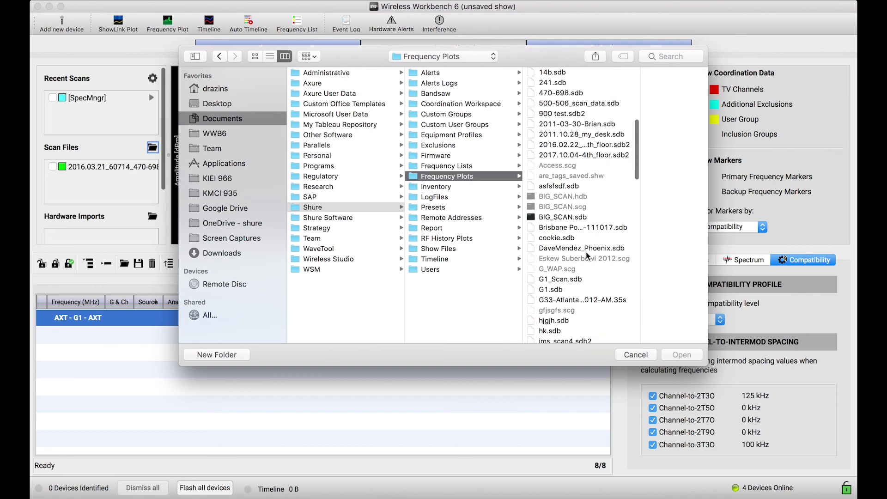
double_click(581, 247)
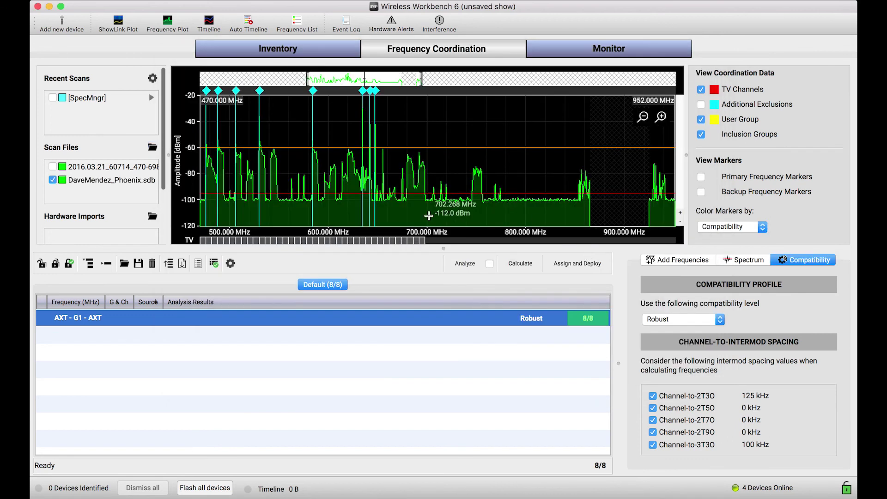
scroll(475, 208, left, 5)
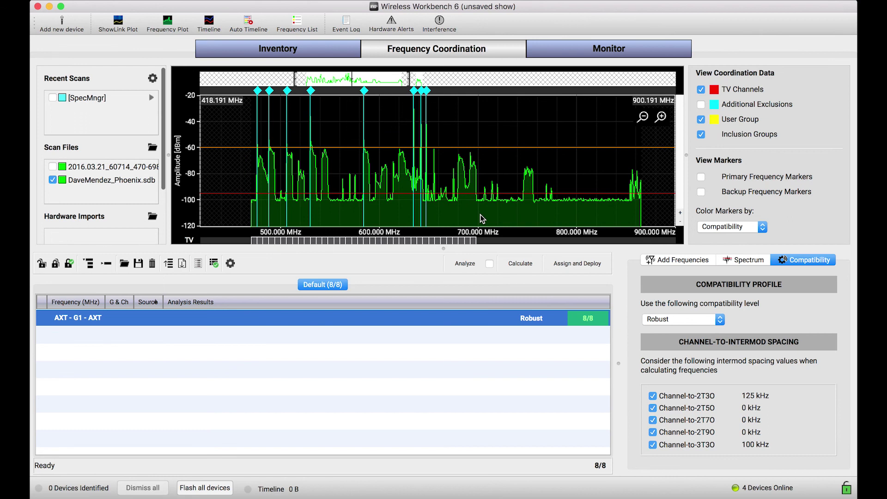